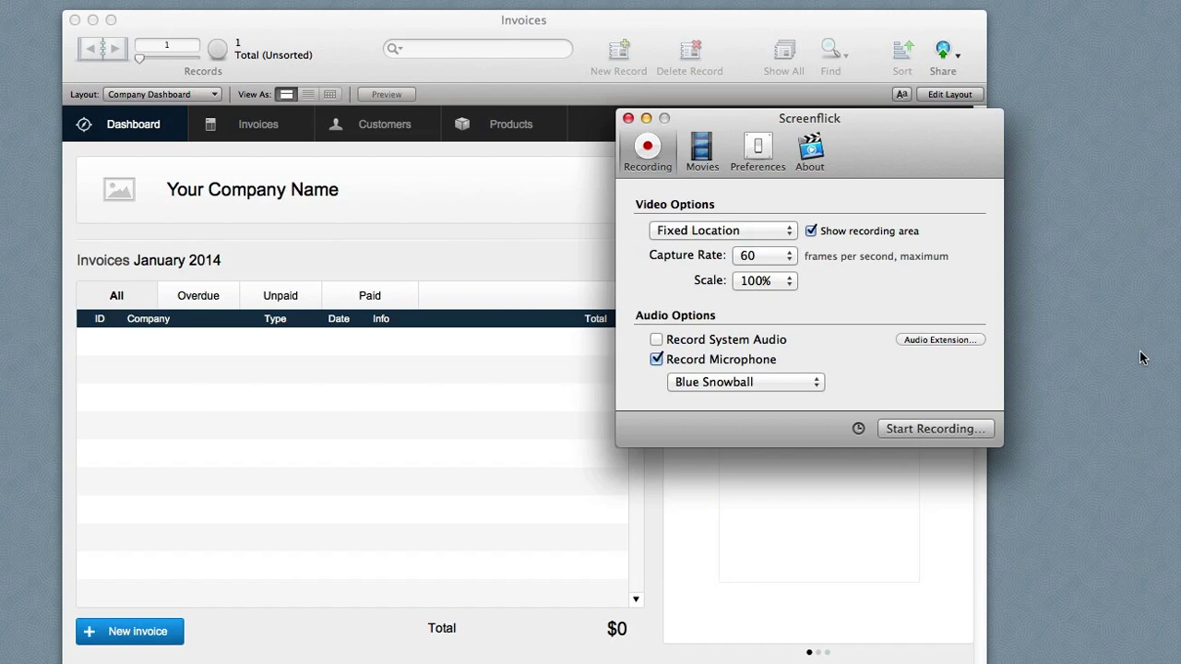
Examine the sidebar navigation of the Bucket Admin dashboard preview, expanding and collapsing its Charts and Data Tables groups.
left_click(635, 24)
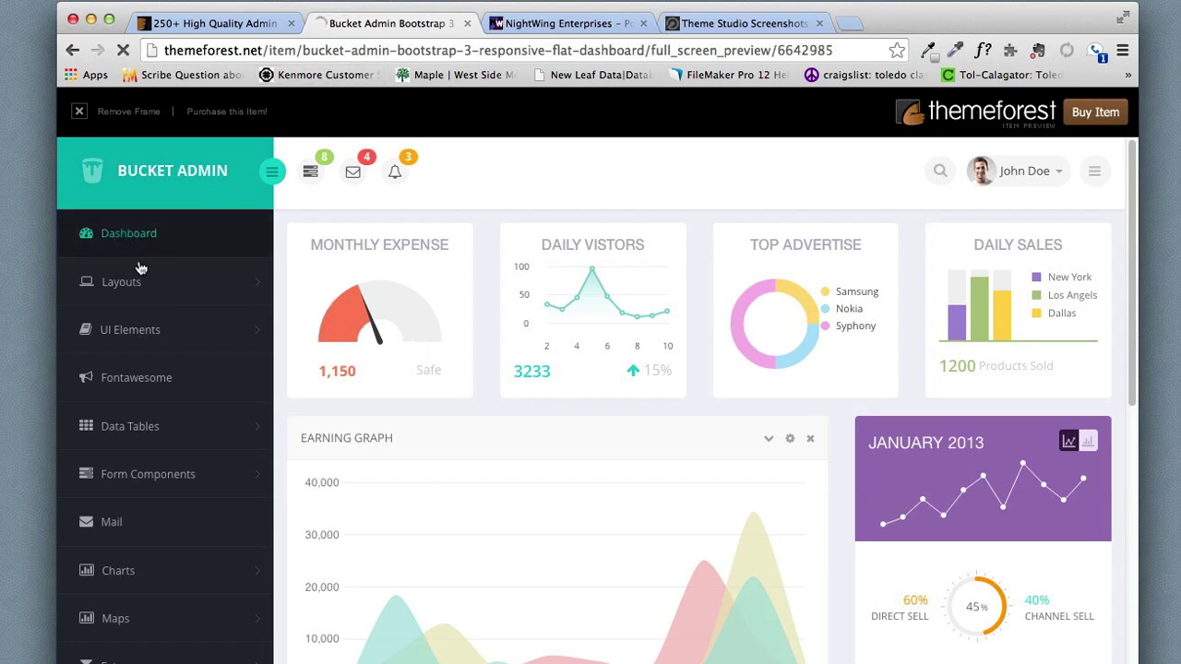
left_click(125, 300)
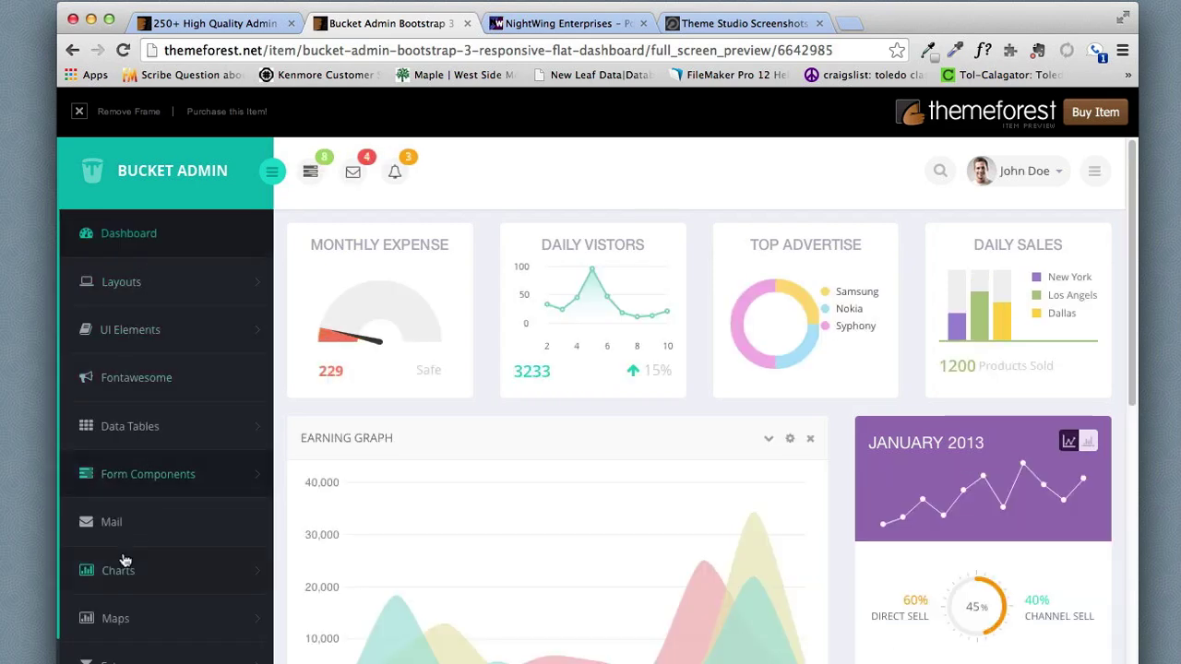
left_click(119, 574)
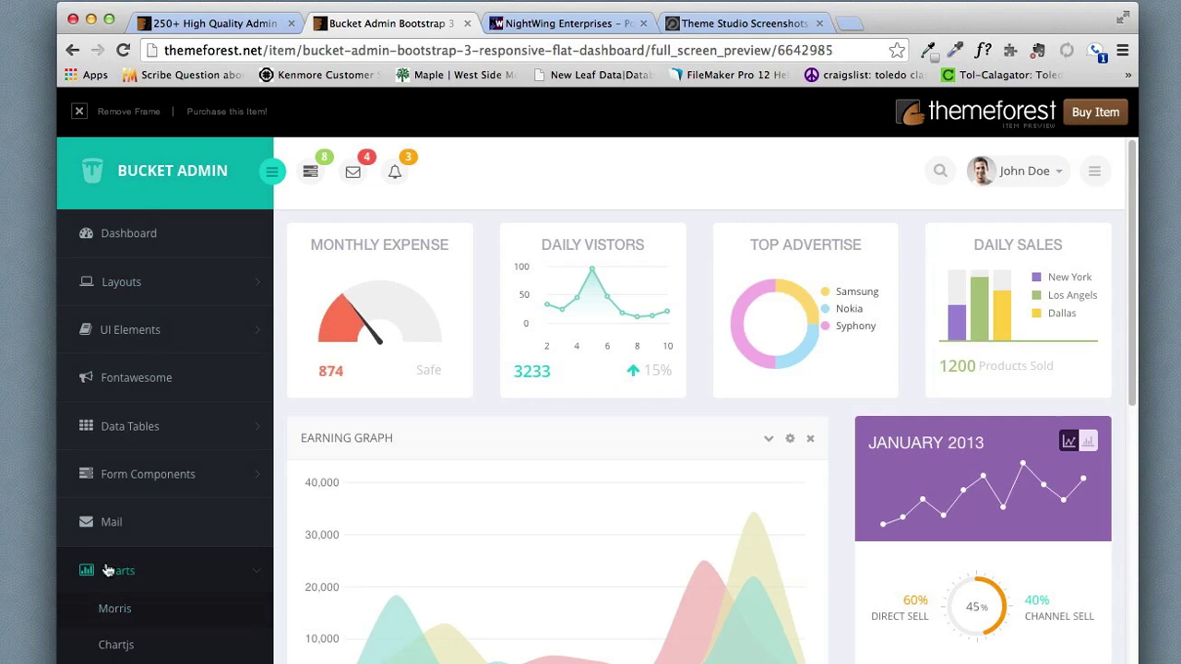
left_click(110, 572)
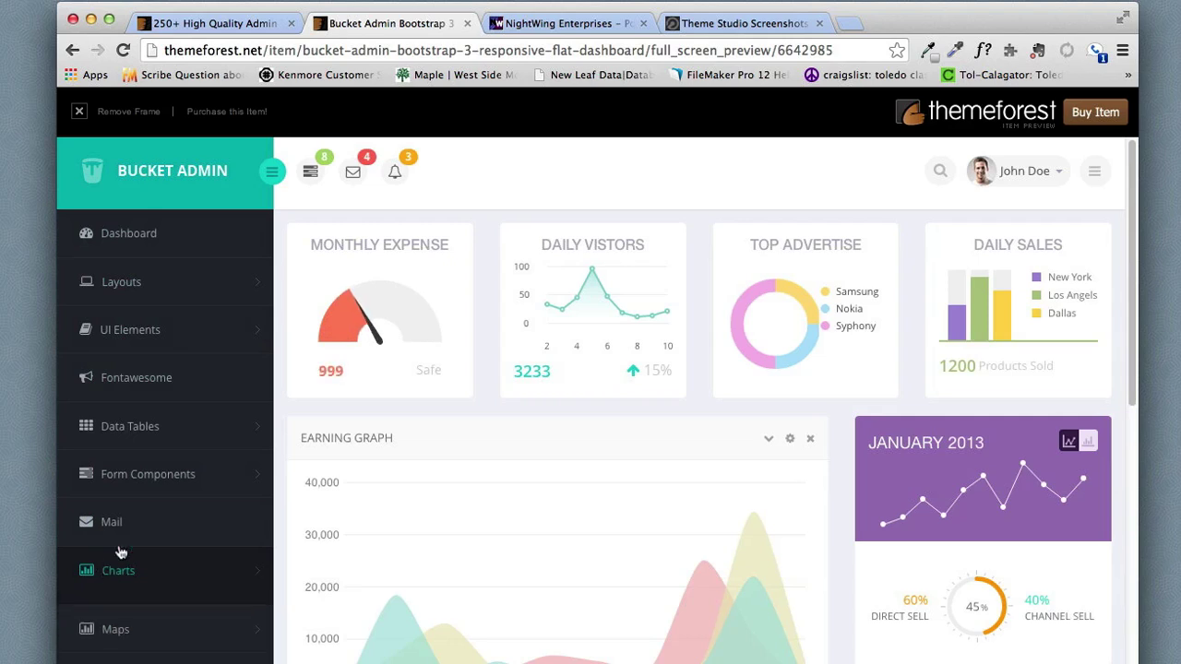
left_click(130, 424)
left_click(130, 425)
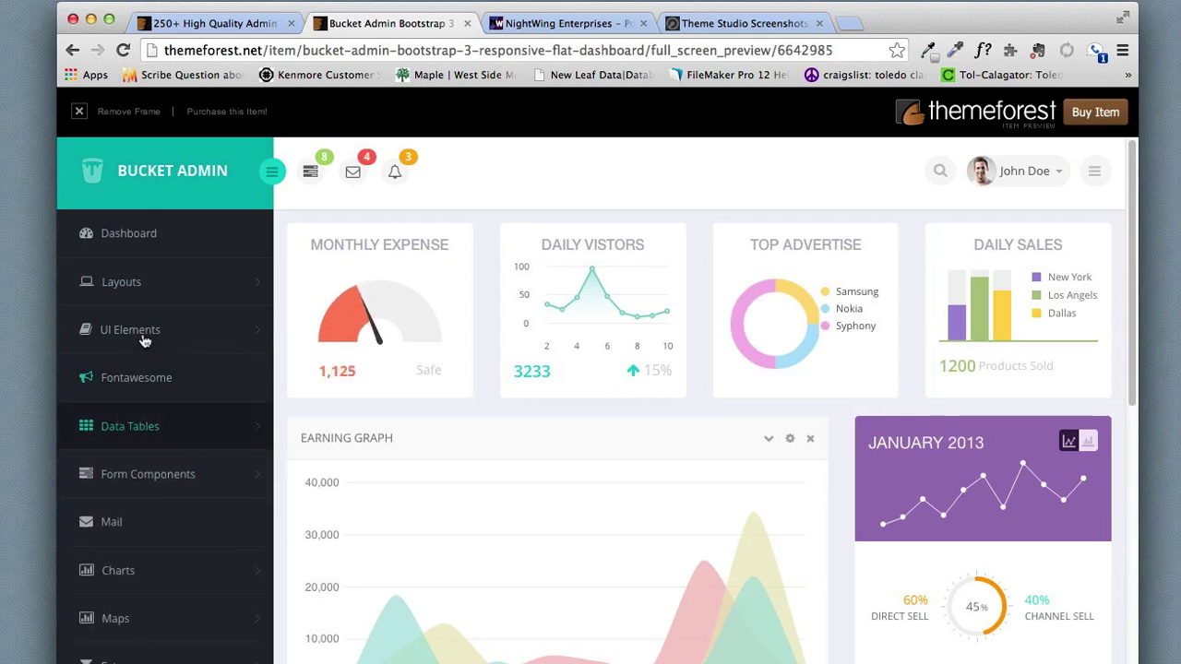
Browse ThemeForest's Admin Templates listing and preview the thumbnails of several templates to compare their sidebar navigation designs.
left_click(213, 24)
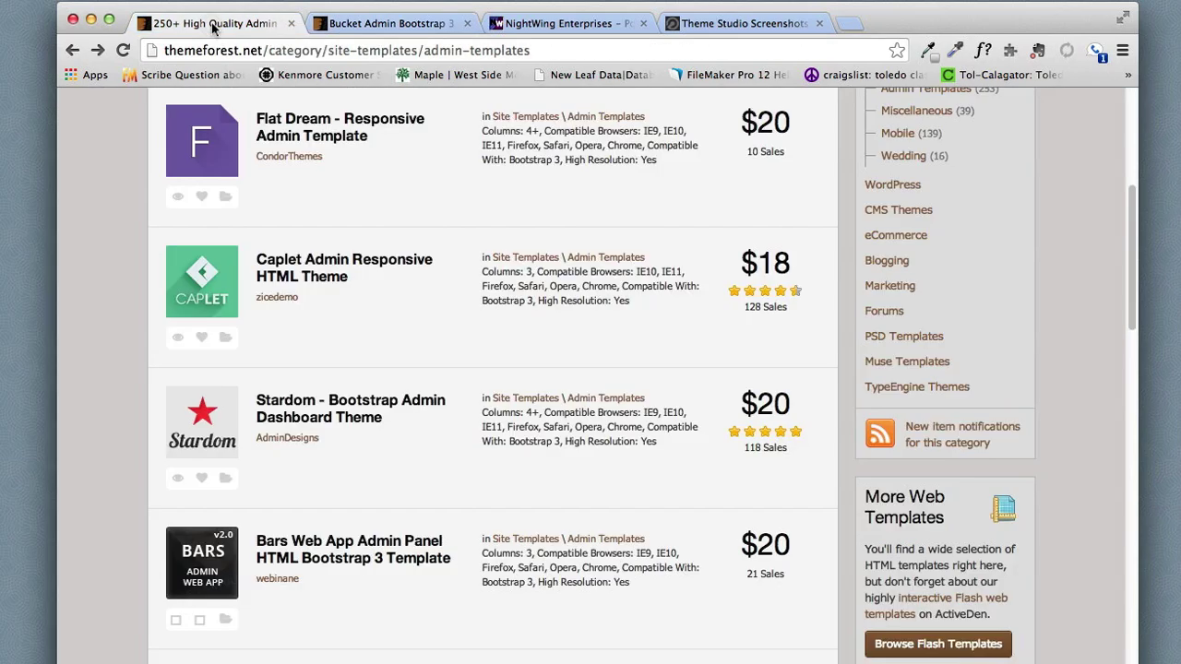
scroll(495, 235, "up", 1)
scroll(496, 231, "up", 5)
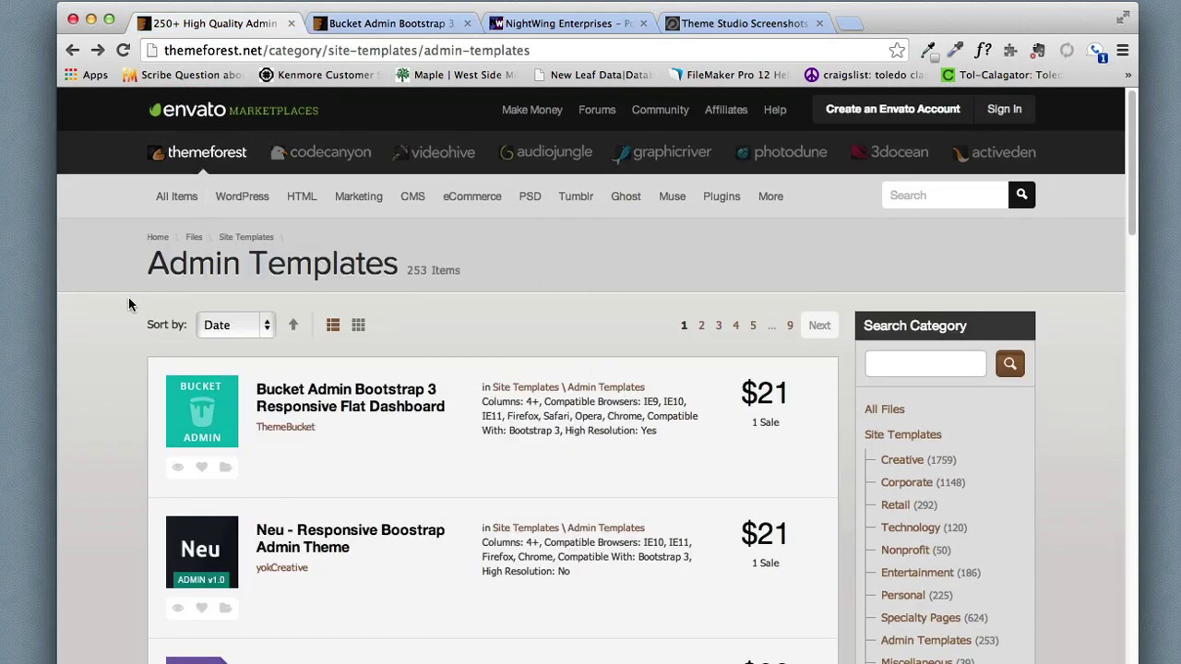
scroll(128, 298, "down", 2)
mouse_move(188, 357)
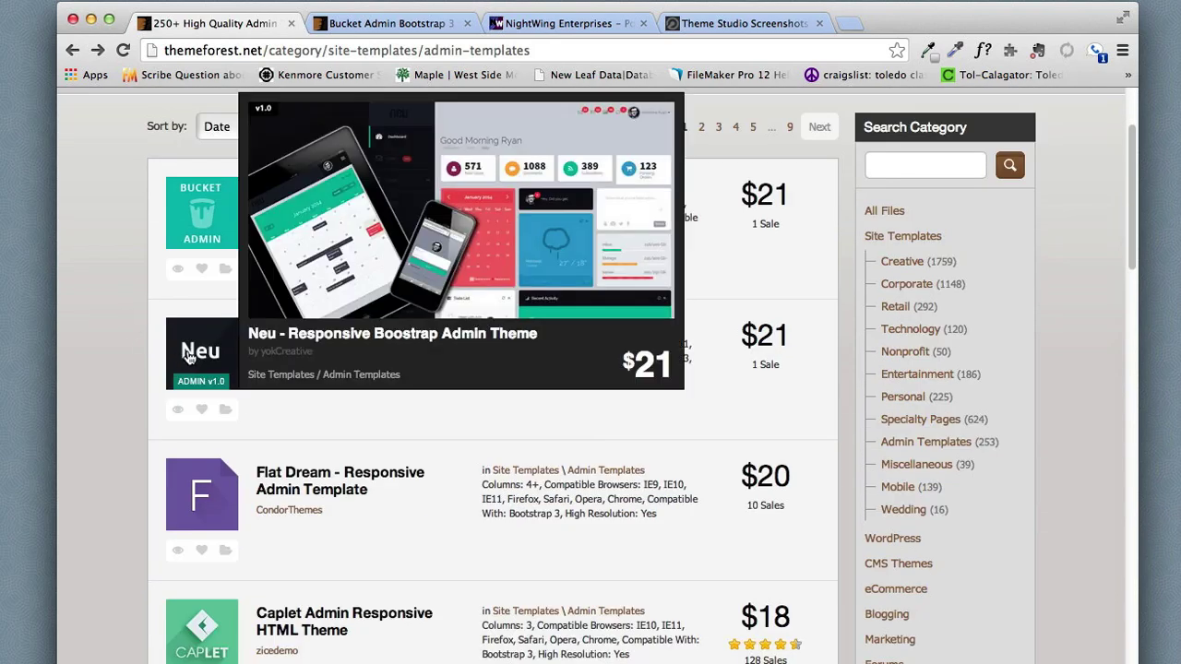
scroll(188, 357, "down", 1)
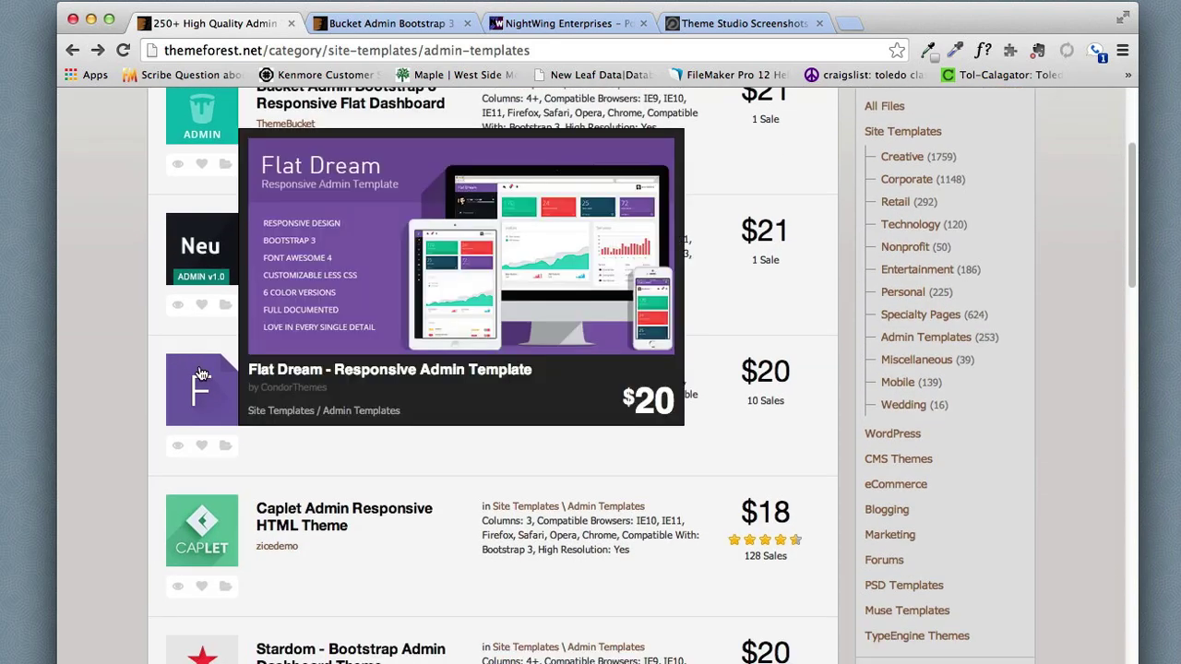
scroll(201, 374, "down", 2)
scroll(201, 377, "down", 1)
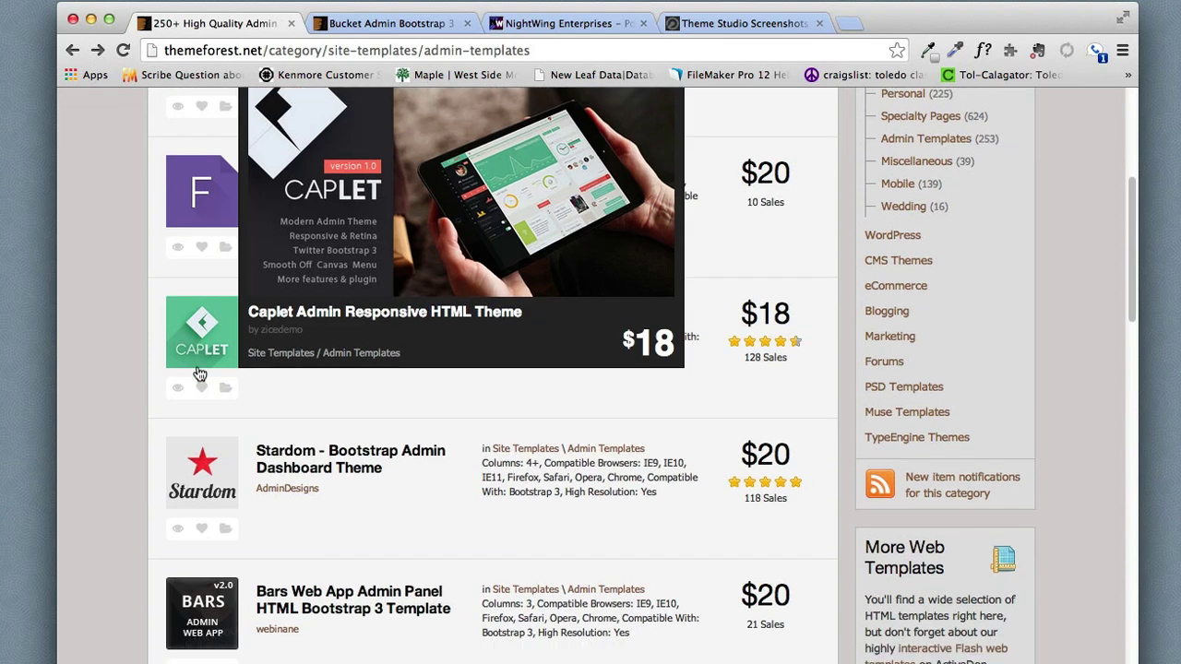
mouse_move(201, 406)
scroll(203, 406, "down", 2)
mouse_move(197, 327)
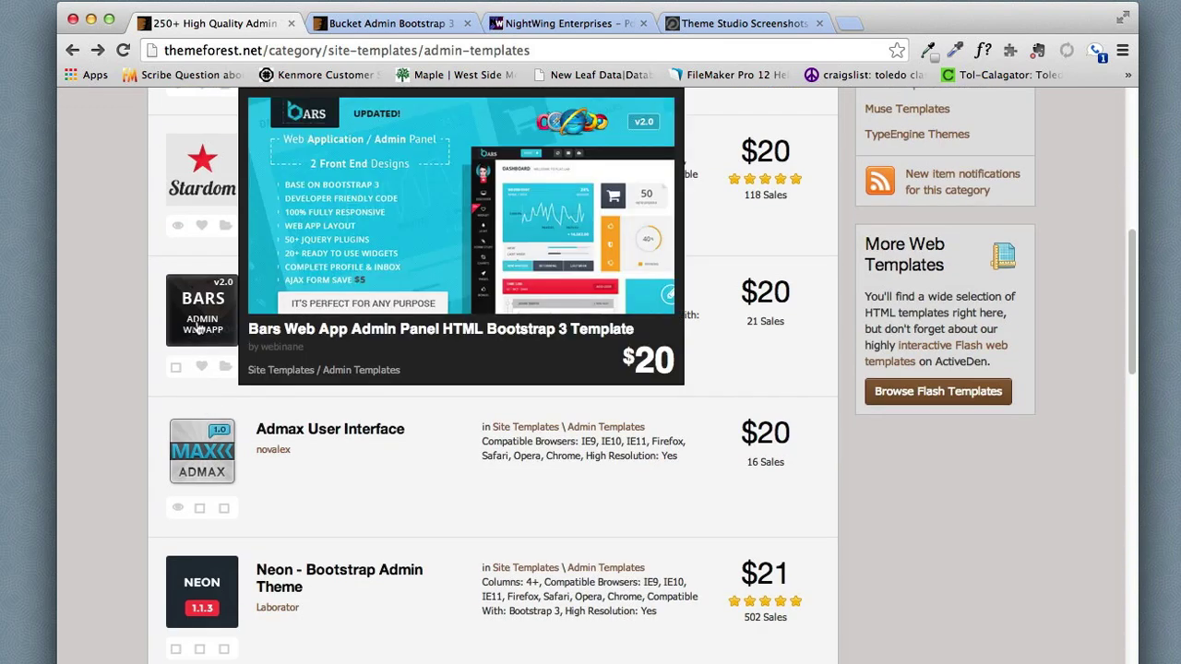
scroll(196, 323, "down", 1)
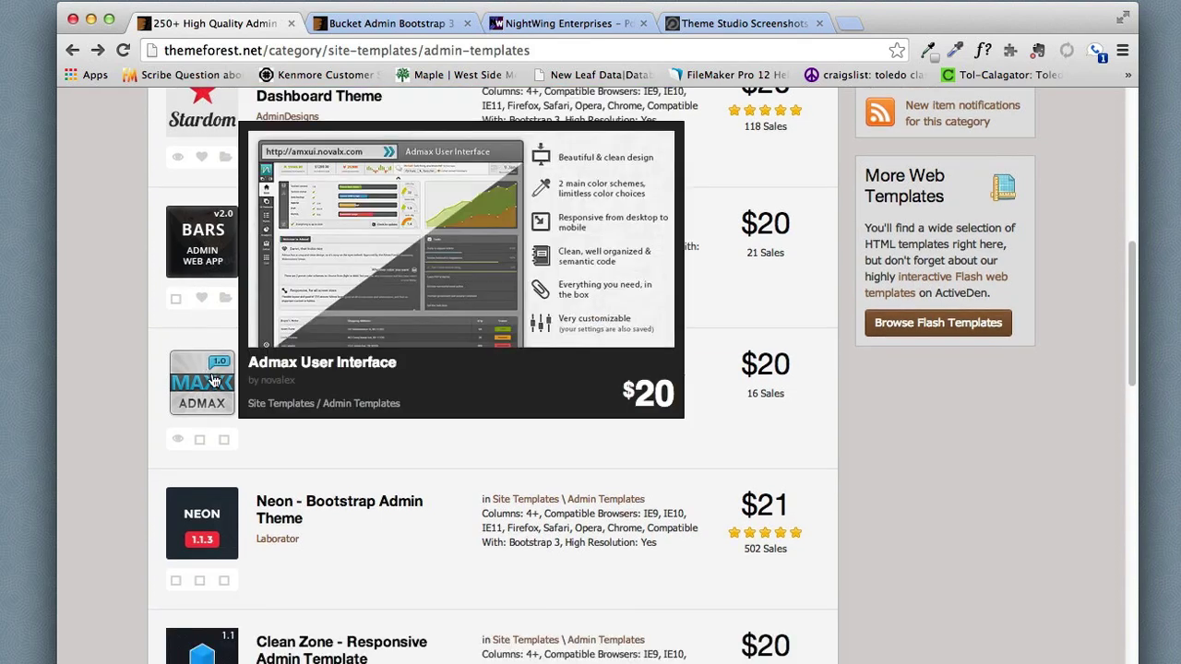
scroll(212, 379, "down", 1)
mouse_move(220, 423)
scroll(221, 424, "down", 1)
mouse_move(211, 488)
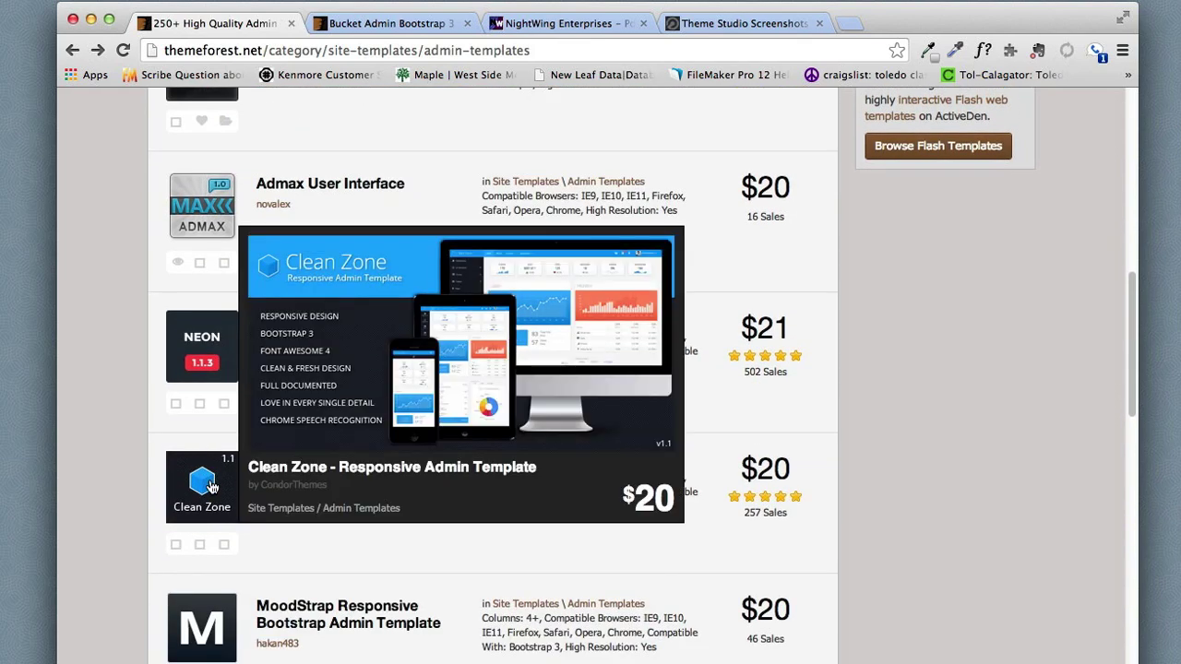
scroll(212, 487, "down", 2)
scroll(209, 488, "down", 2)
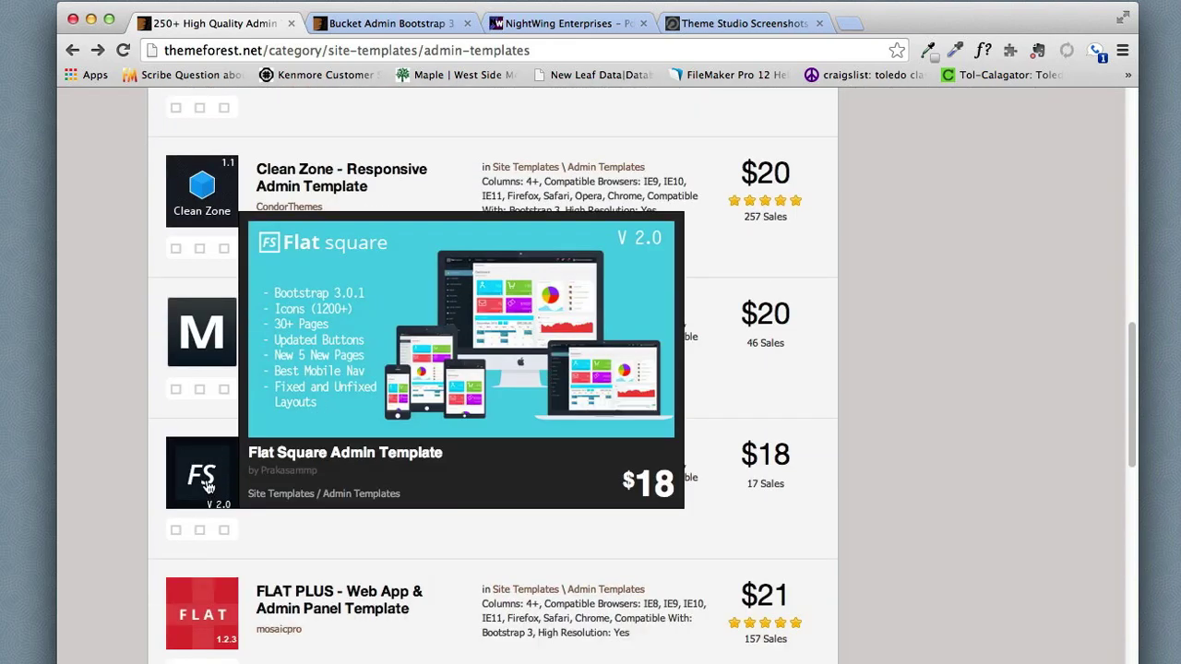
scroll(207, 487, "down", 1)
mouse_move(201, 526)
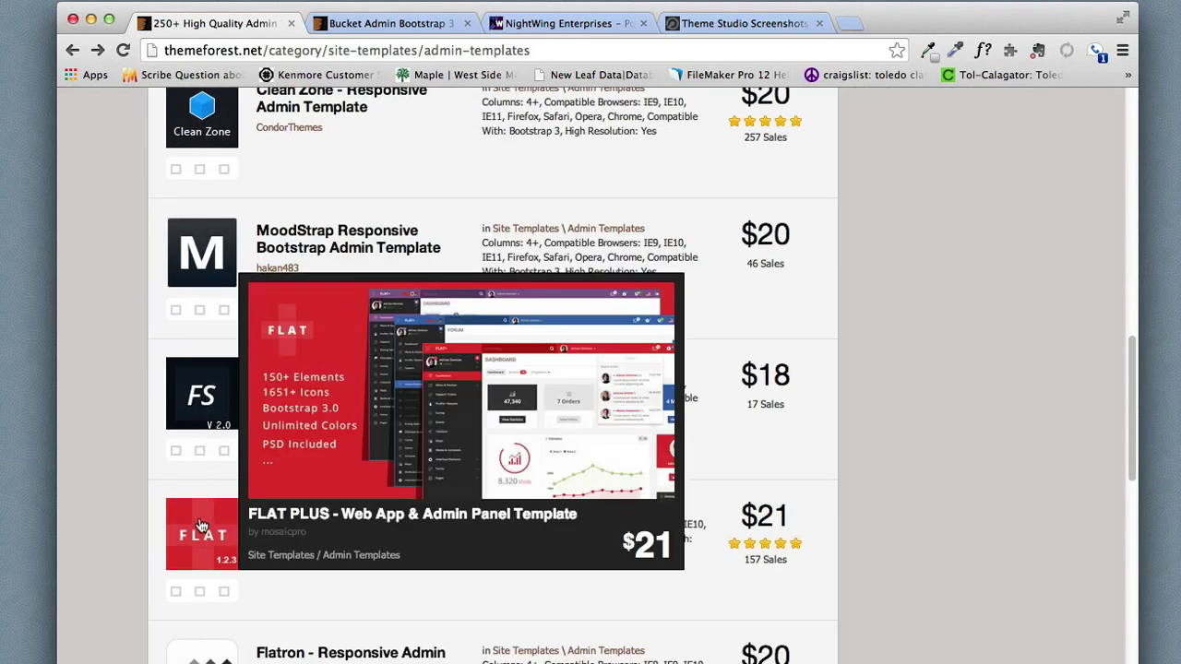
scroll(201, 526, "down", 2)
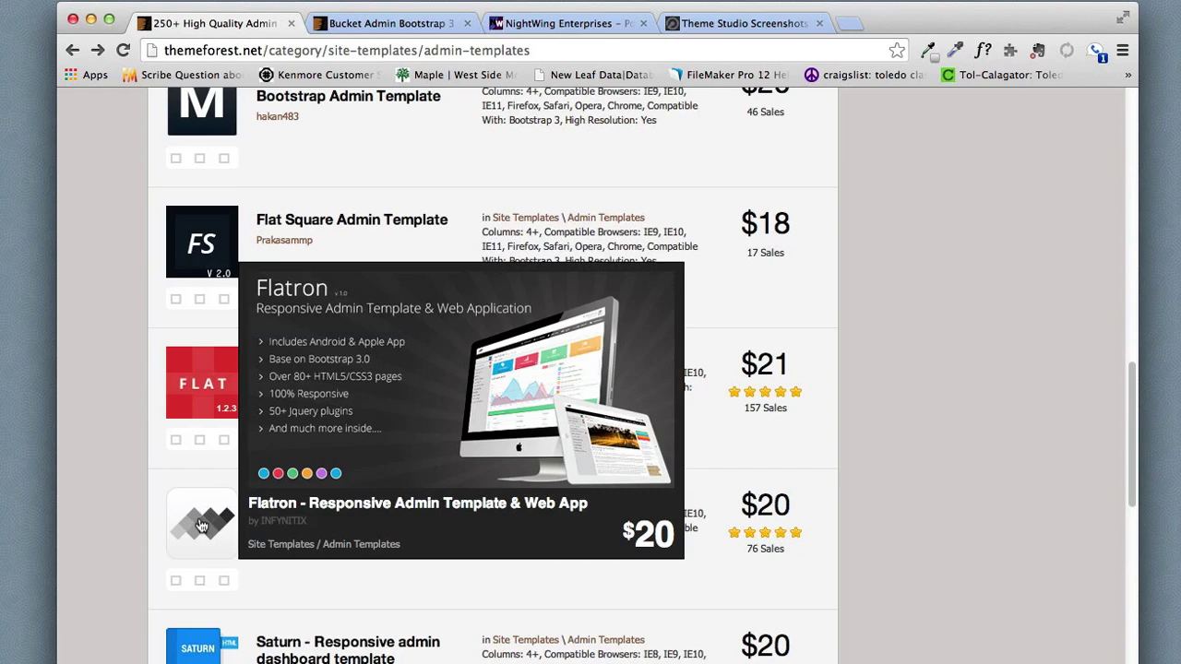
scroll(201, 526, "down", 2)
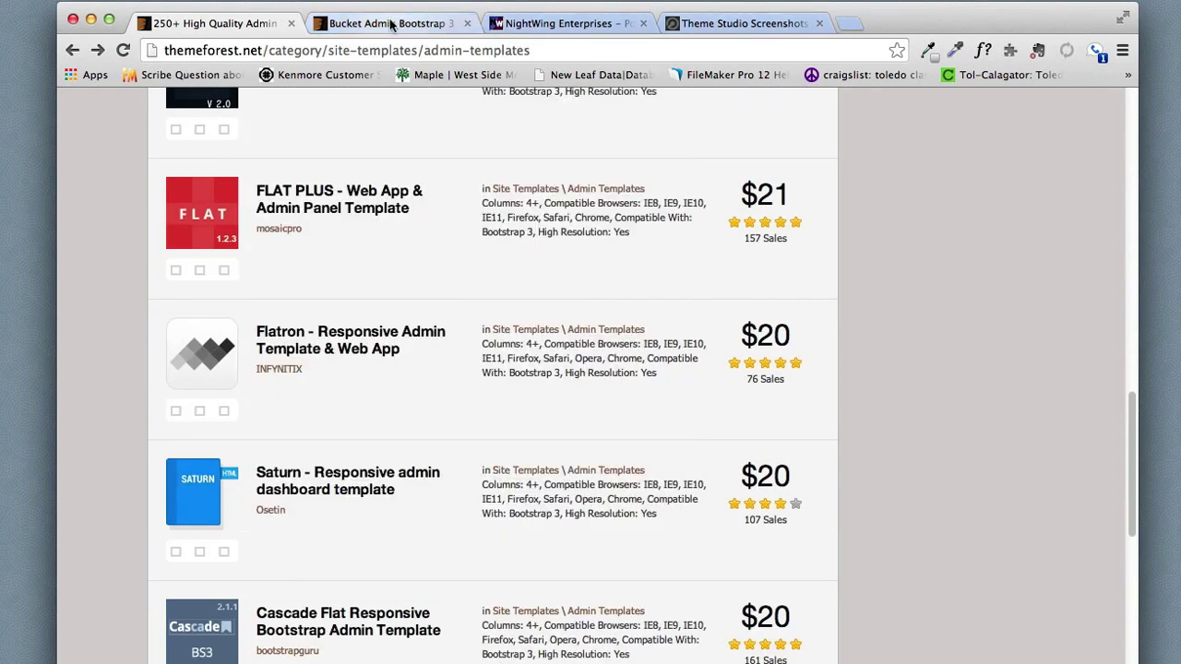
Examine the Portal Navigation demo screenshot on the NightWing Enterprises page, including its data screen and navigation portal.
left_click(560, 23)
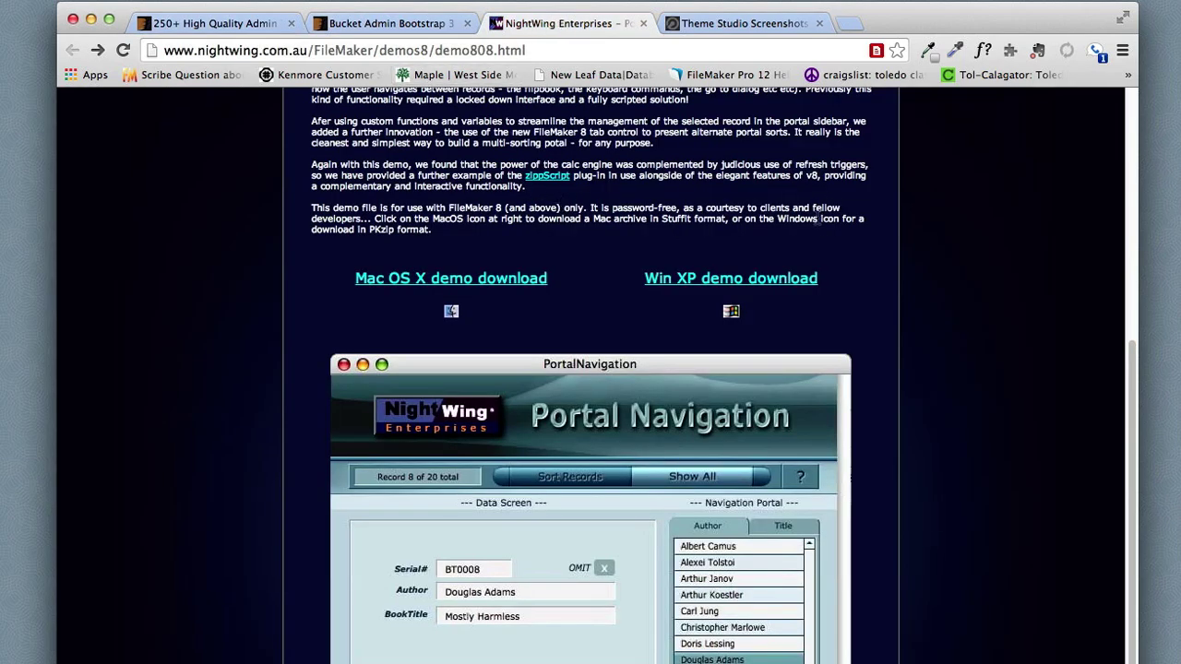
scroll(867, 258, "down", 5)
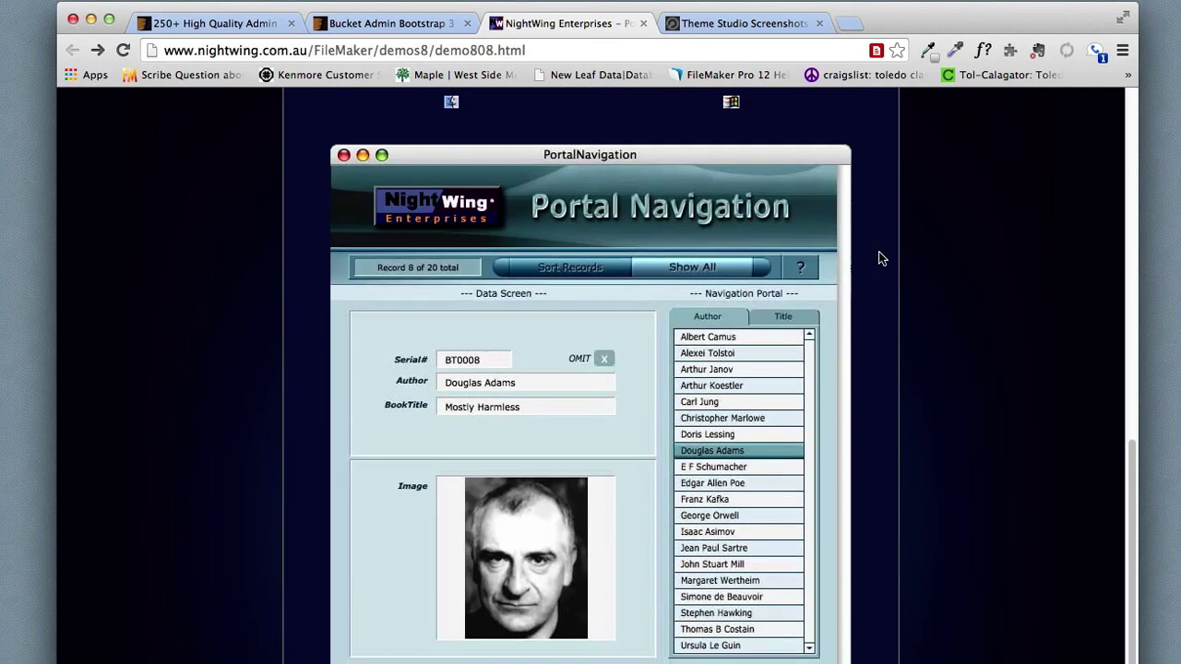
scroll(835, 416, "up", 3)
scroll(840, 416, "down", 3)
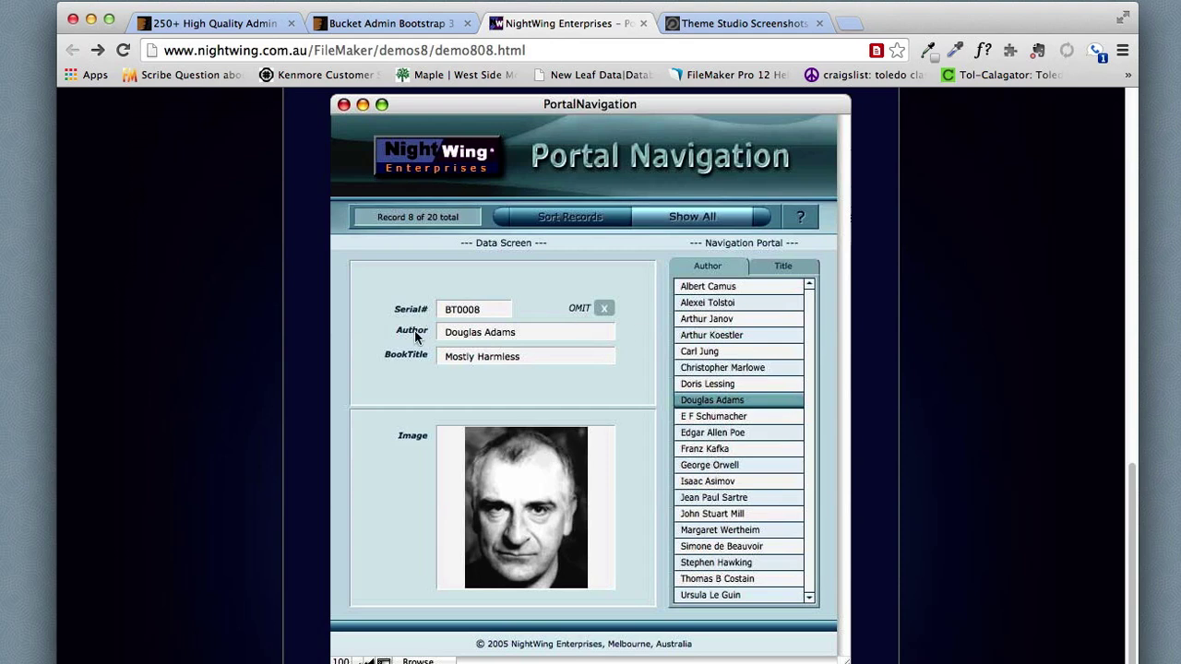
Review the Theme Studio screenshots on filemakerthemes.com, covering the Icons, Layouts, Objects and Colors sections.
left_click(738, 25)
scroll(988, 409, "down", 5)
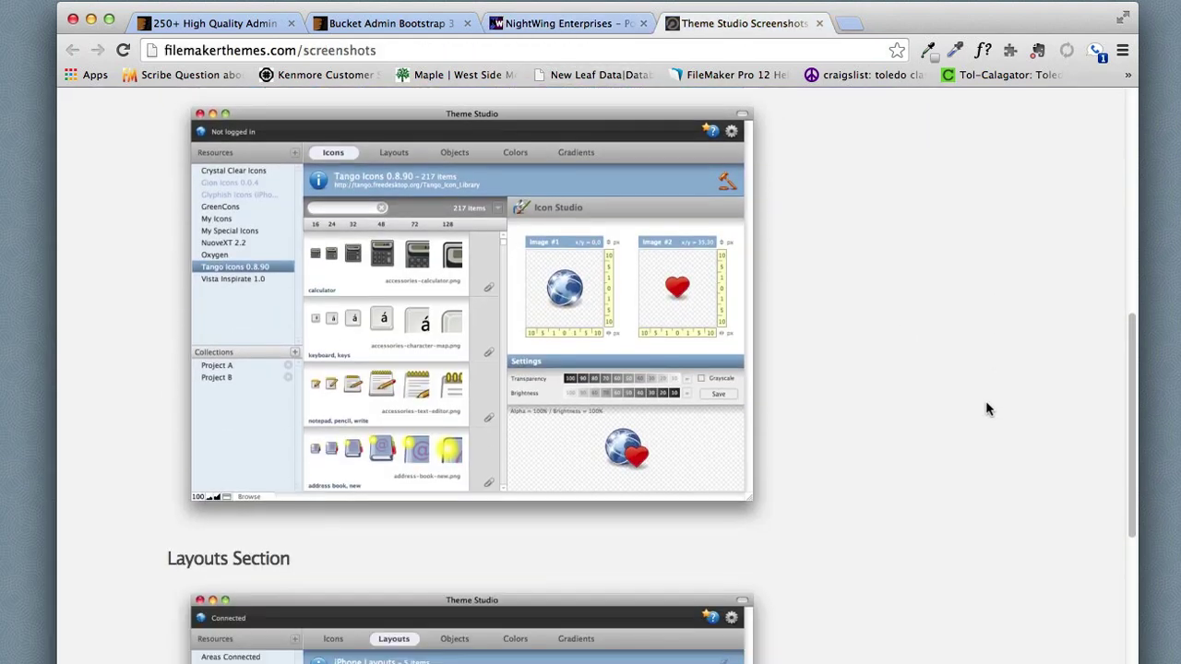
scroll(236, 254, "up", 2)
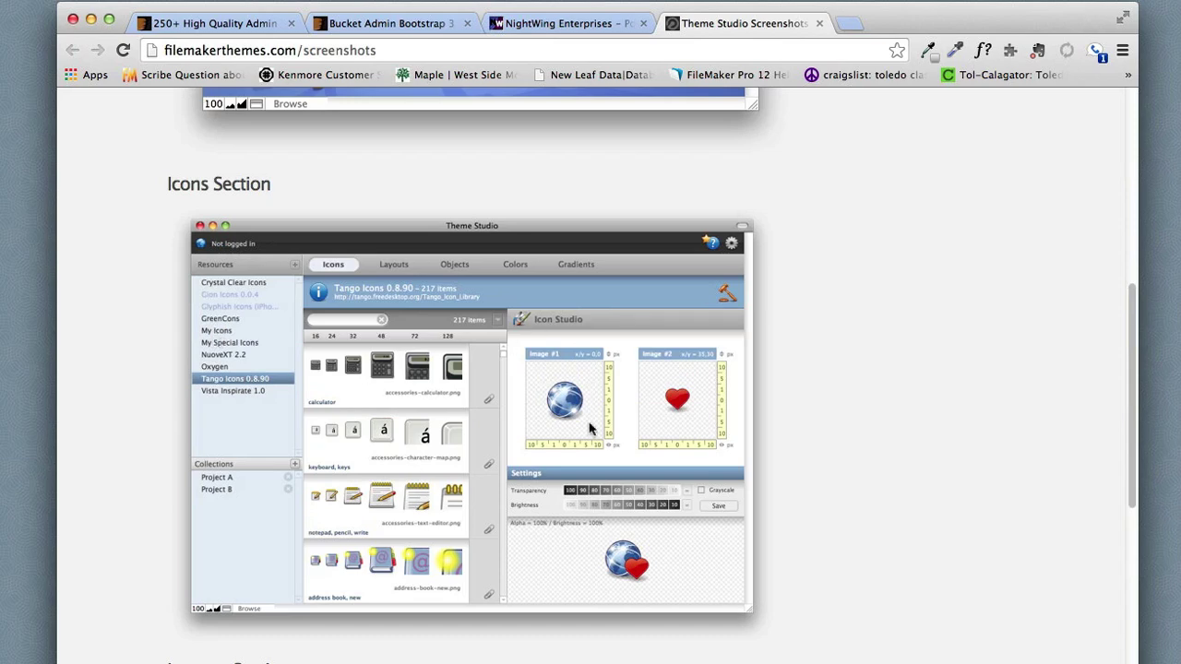
scroll(531, 428, "down", 5)
scroll(532, 428, "down", 2)
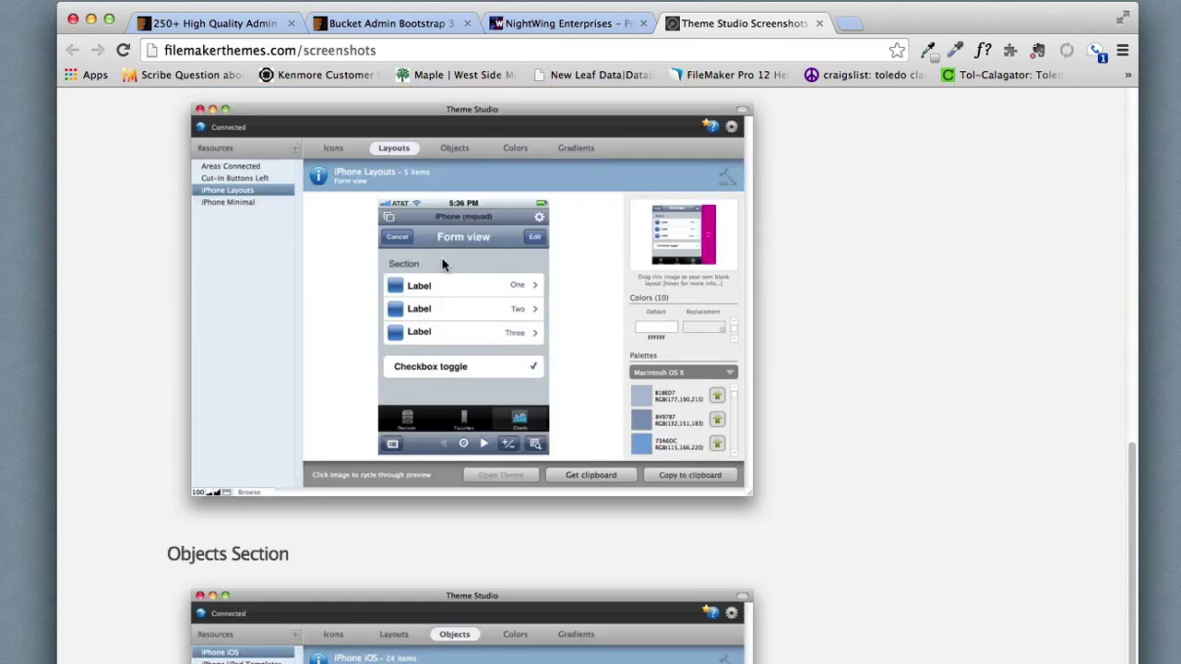
scroll(524, 298, "down", 3)
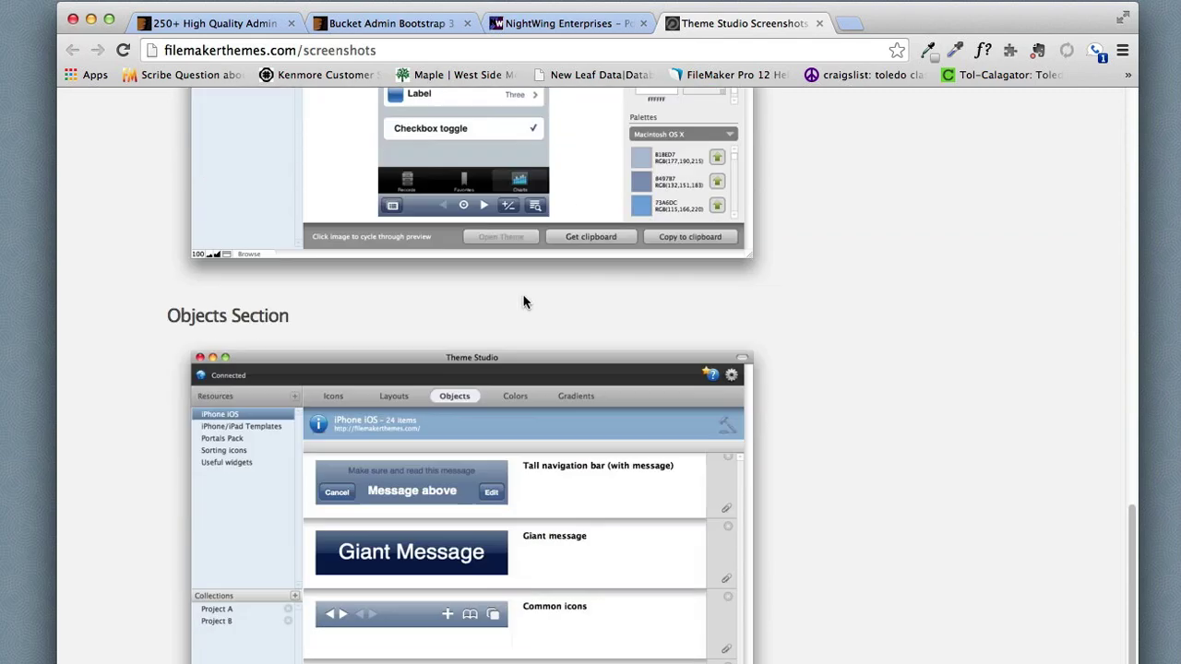
scroll(574, 466, "down", 8)
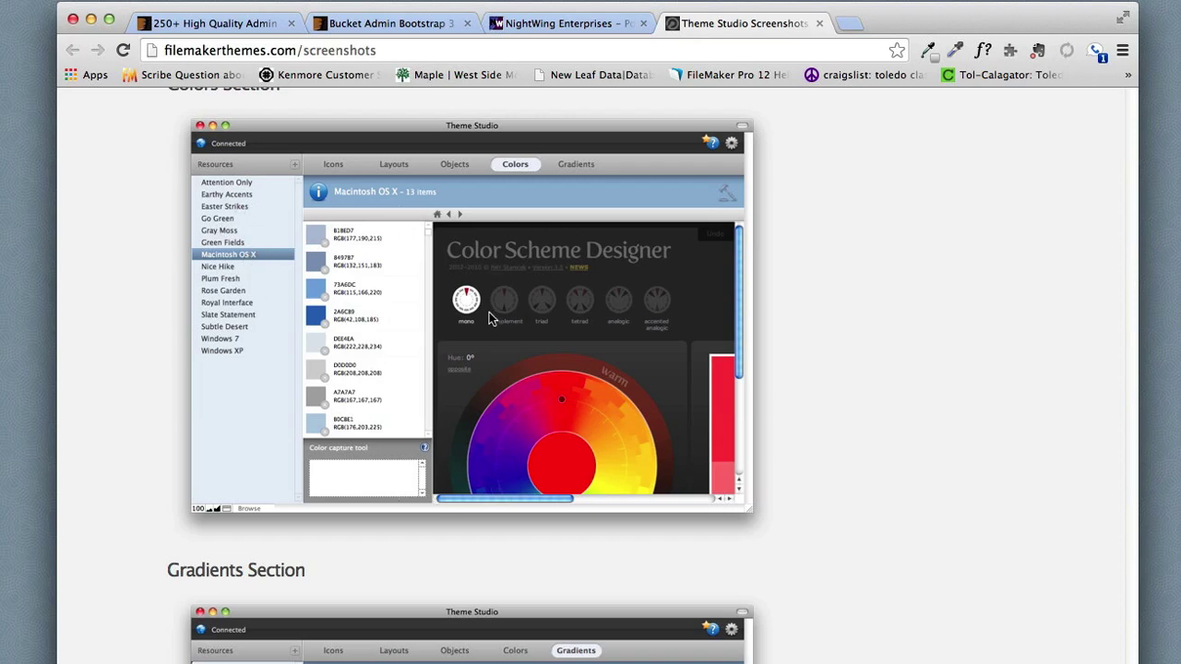
scroll(490, 316, "up", 10)
scroll(490, 330, "up", 3)
scroll(488, 333, "down", 4)
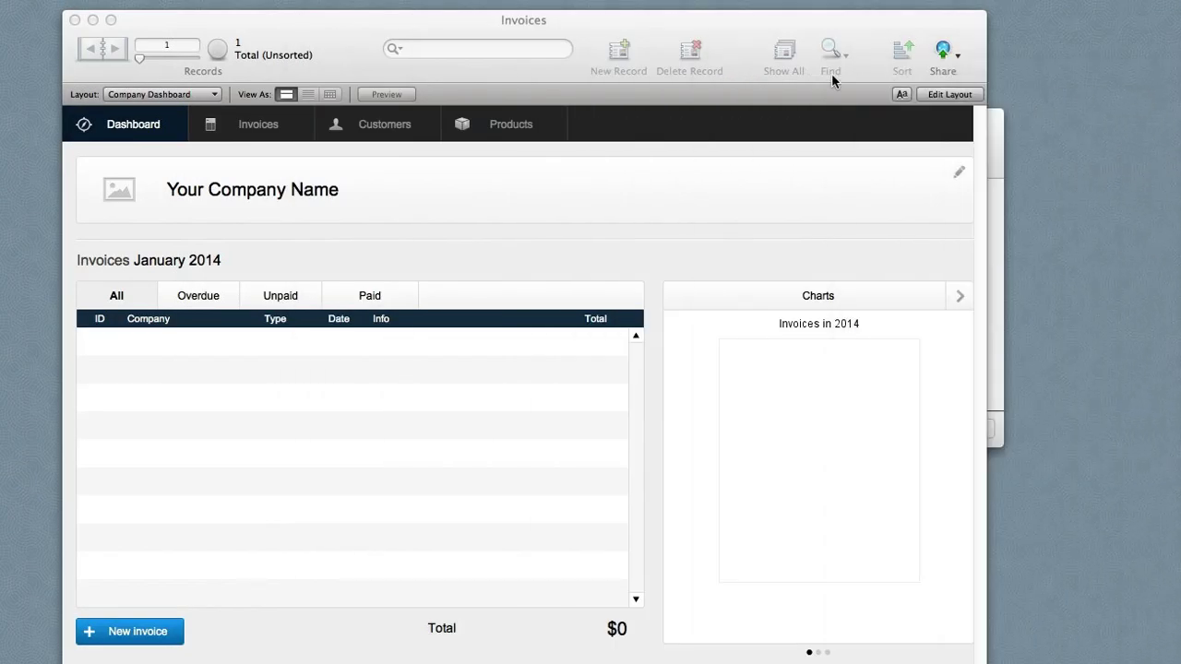
Switch to the Invoices database in FileMaker Pro and go to the Company Dashboard - Portal Navigation layout.
left_click(506, 28)
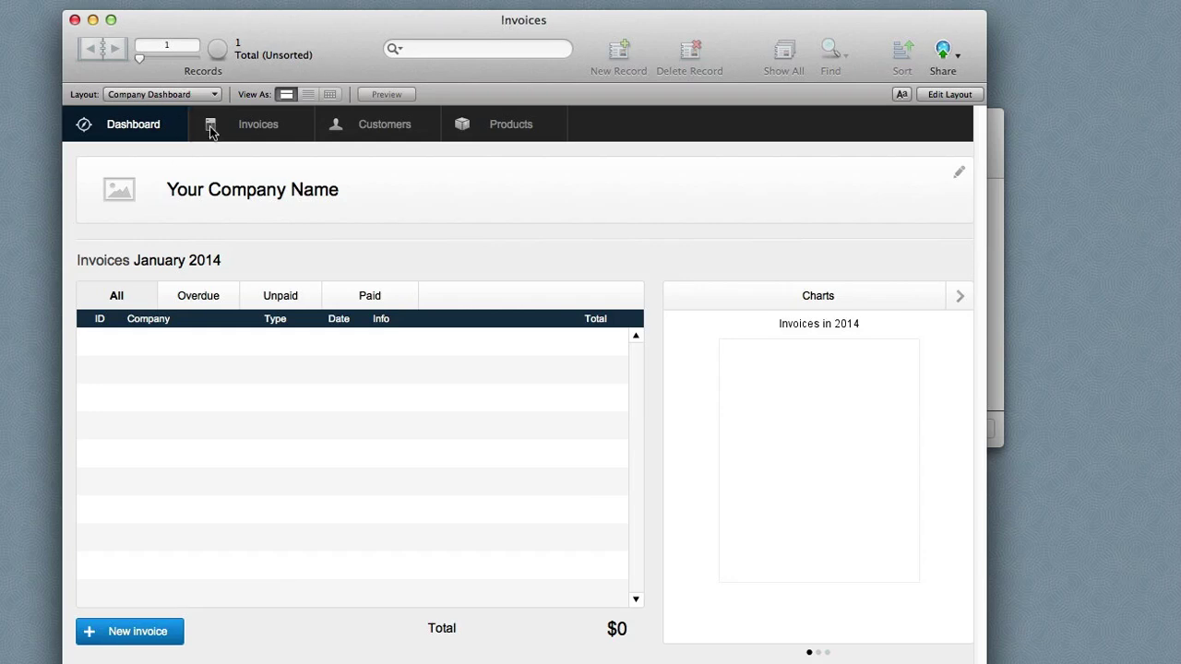
left_click(173, 96)
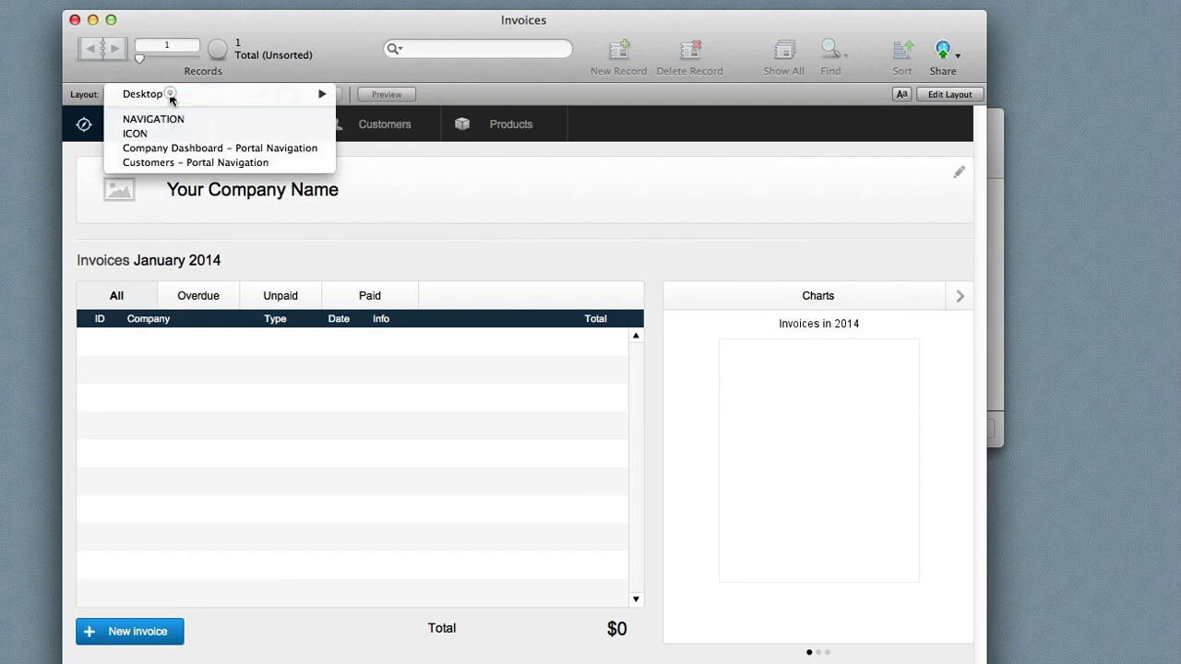
left_click(238, 151)
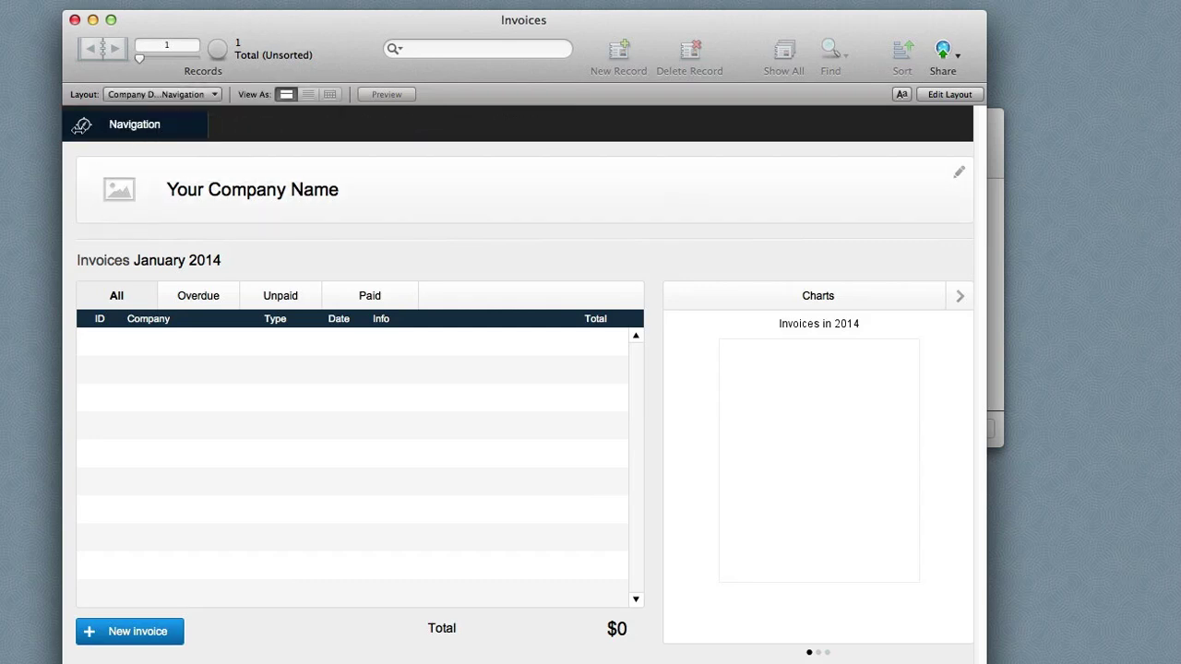
Open the Navigation popover and expand and collapse Customers, Invoices and Products in turn, leaving the Invoices group expanded.
left_click(150, 129)
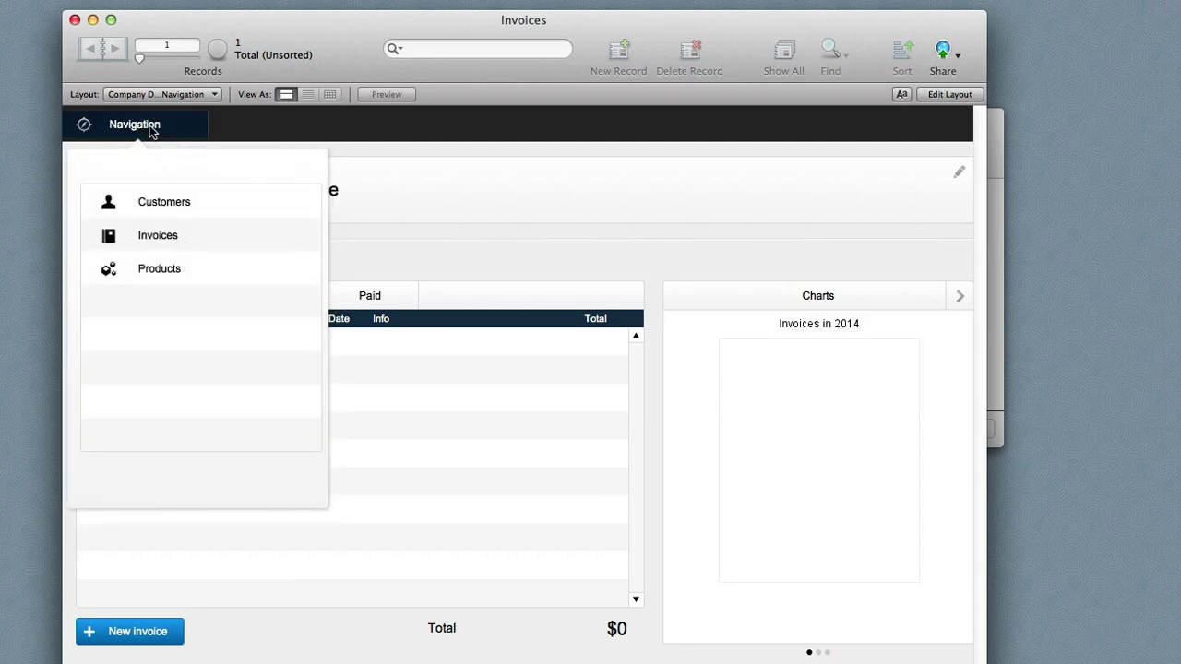
left_click(169, 202)
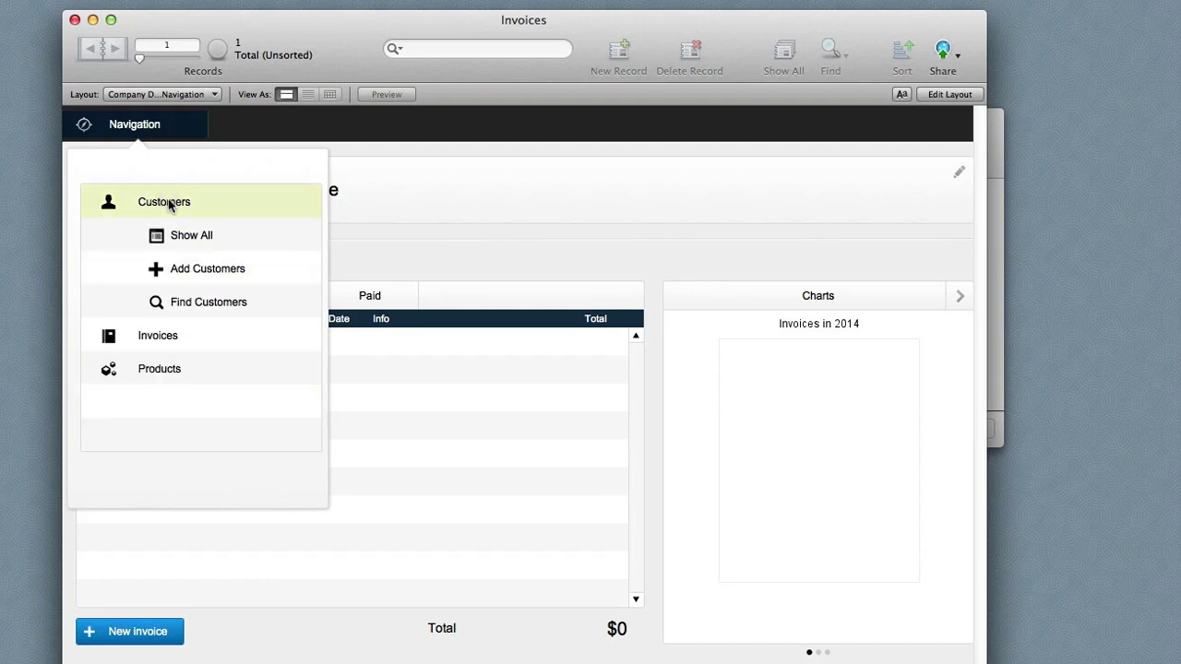
left_click(169, 203)
left_click(171, 236)
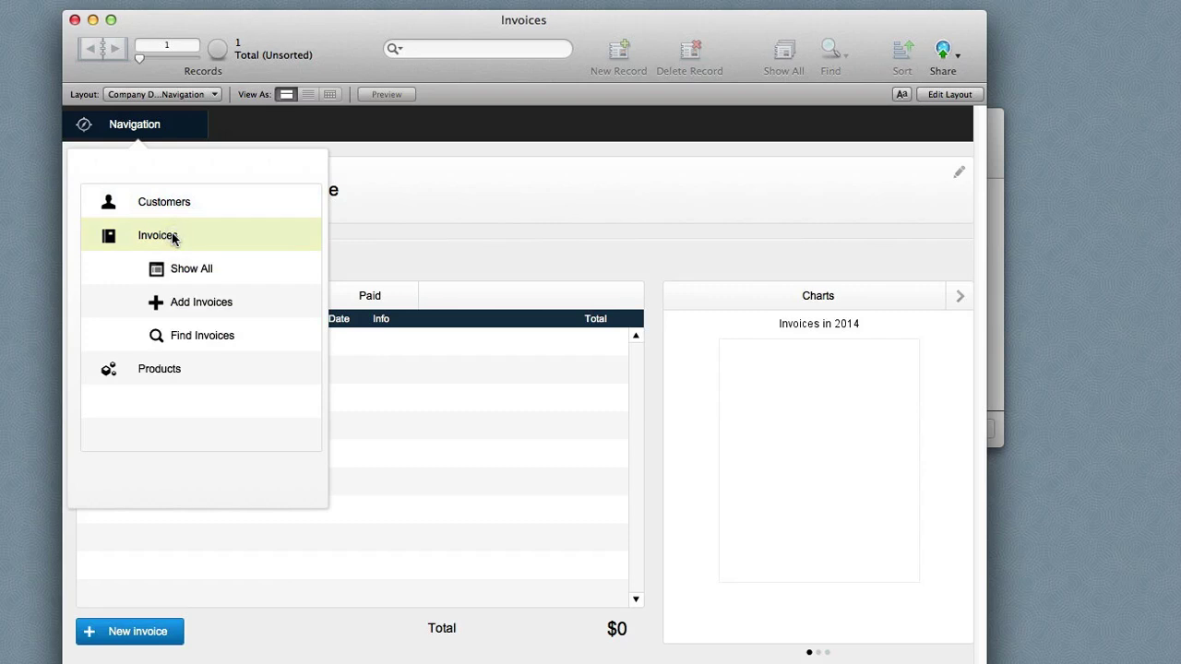
left_click(171, 237)
left_click(172, 271)
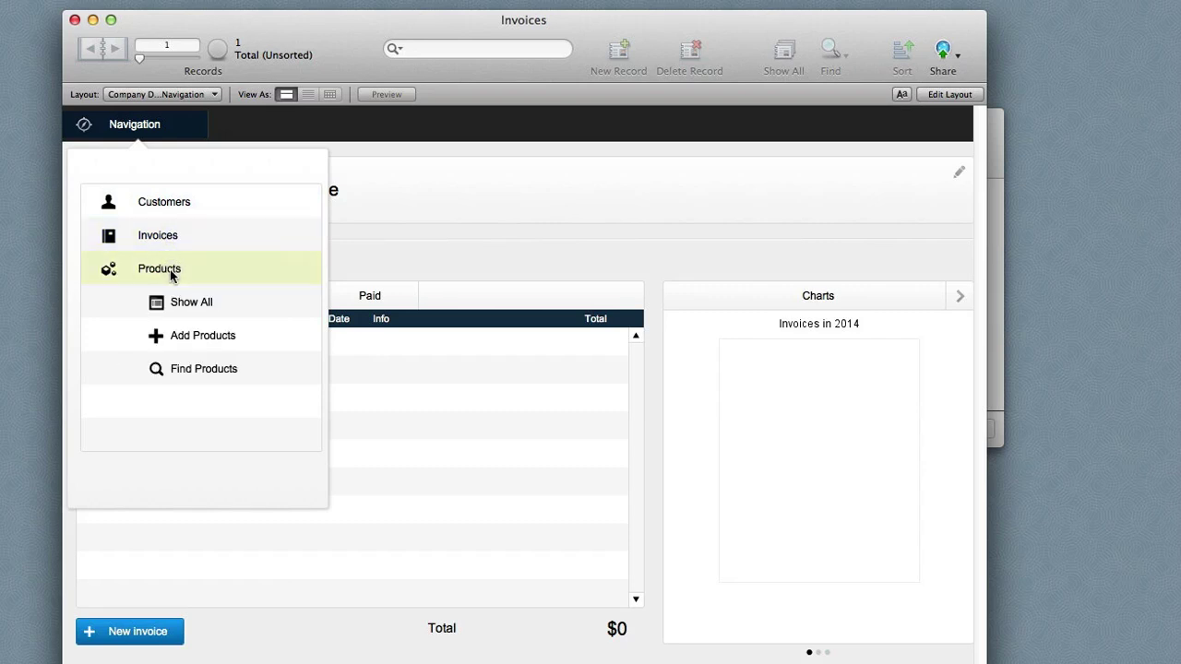
left_click(171, 270)
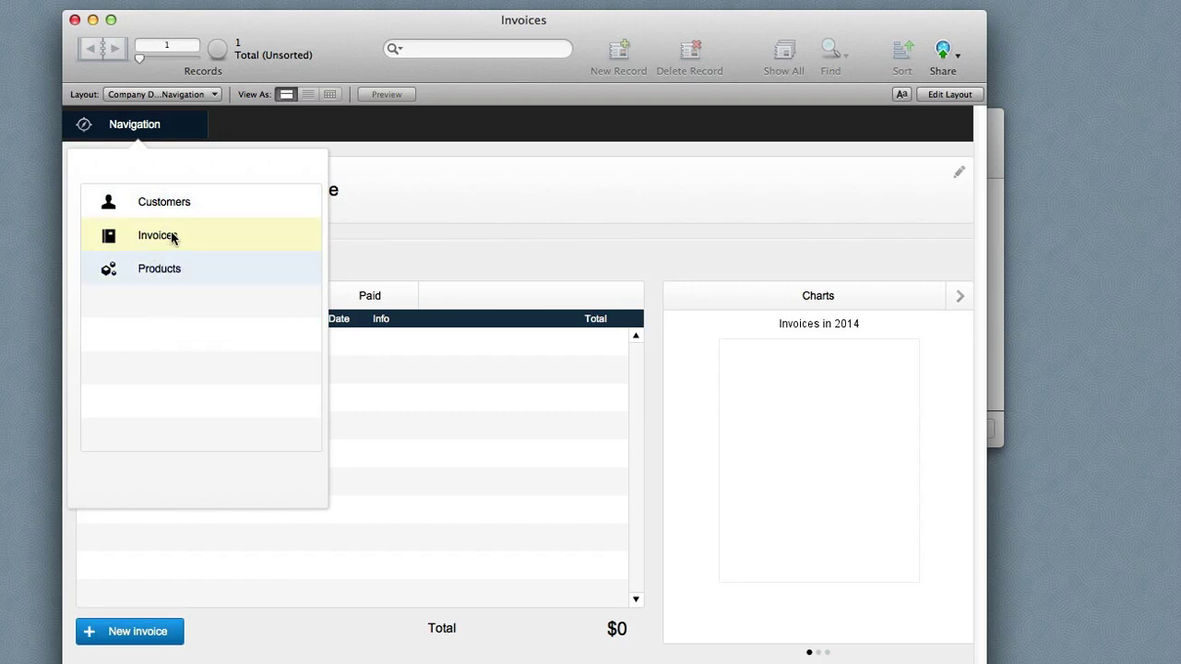
left_click(170, 240)
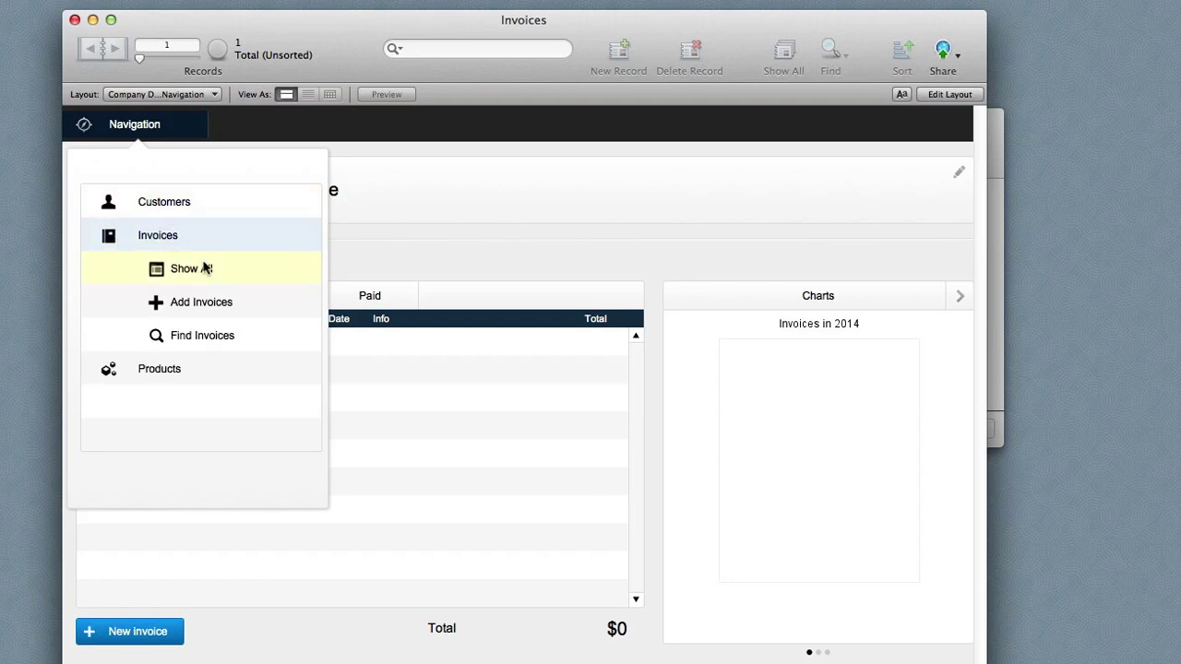
Switch between the expanded Invoices, Products and Customers groups in the navigation popover and run Show All under Customers.
left_click(145, 236)
left_click(174, 237)
left_click(153, 206)
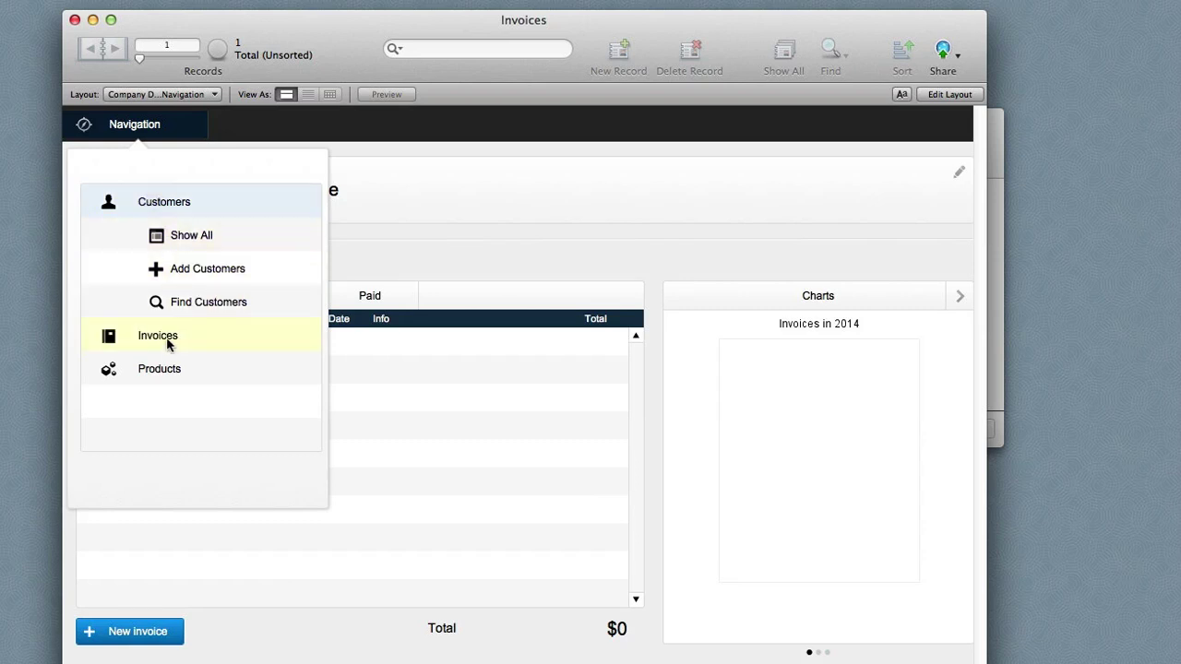
left_click(167, 370)
left_click(153, 205)
left_click(181, 237)
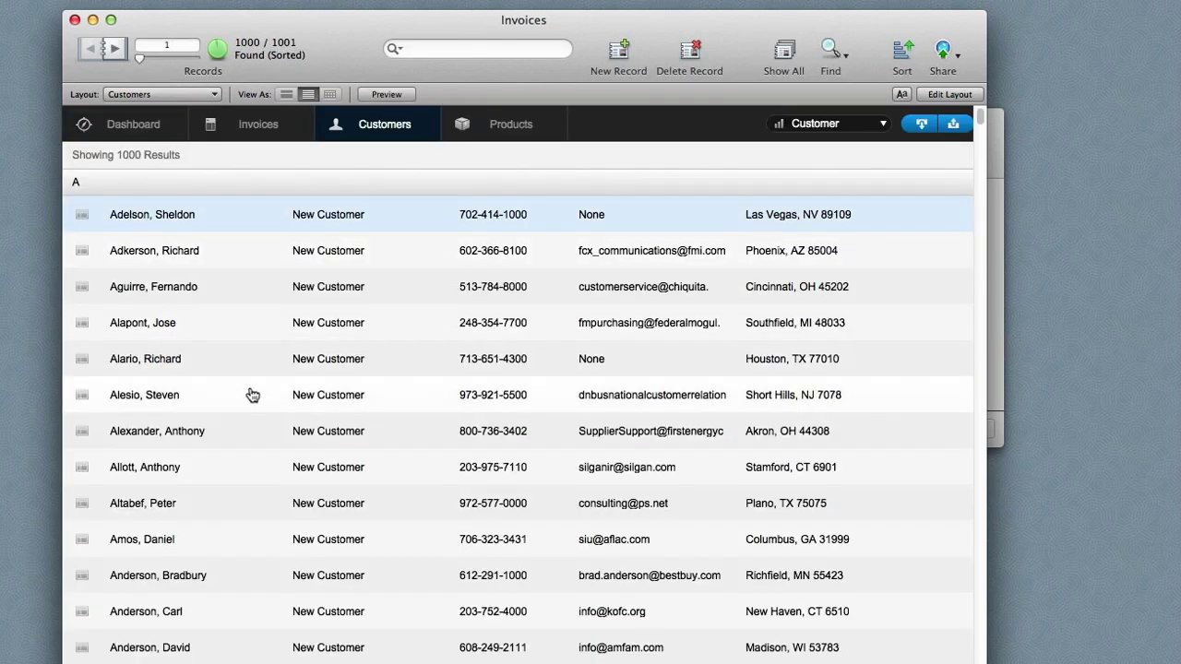
Go to the Customers - Portal Navigation layout and collapse the Customers group in its Navigation popover.
left_click(172, 94)
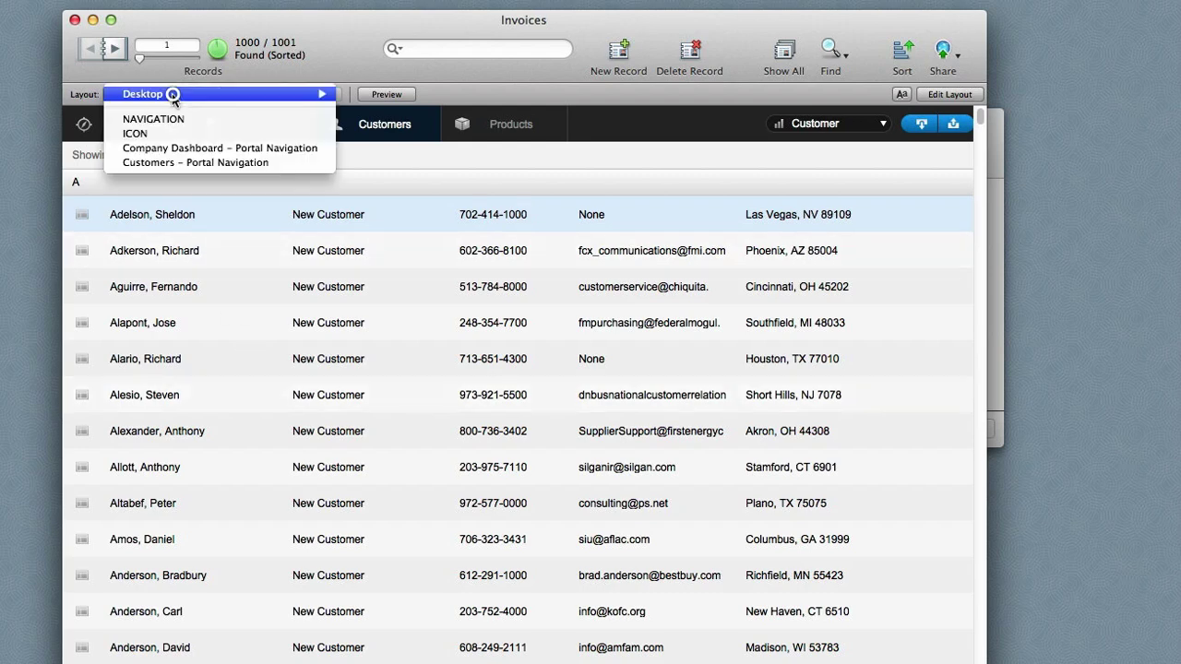
left_click(224, 164)
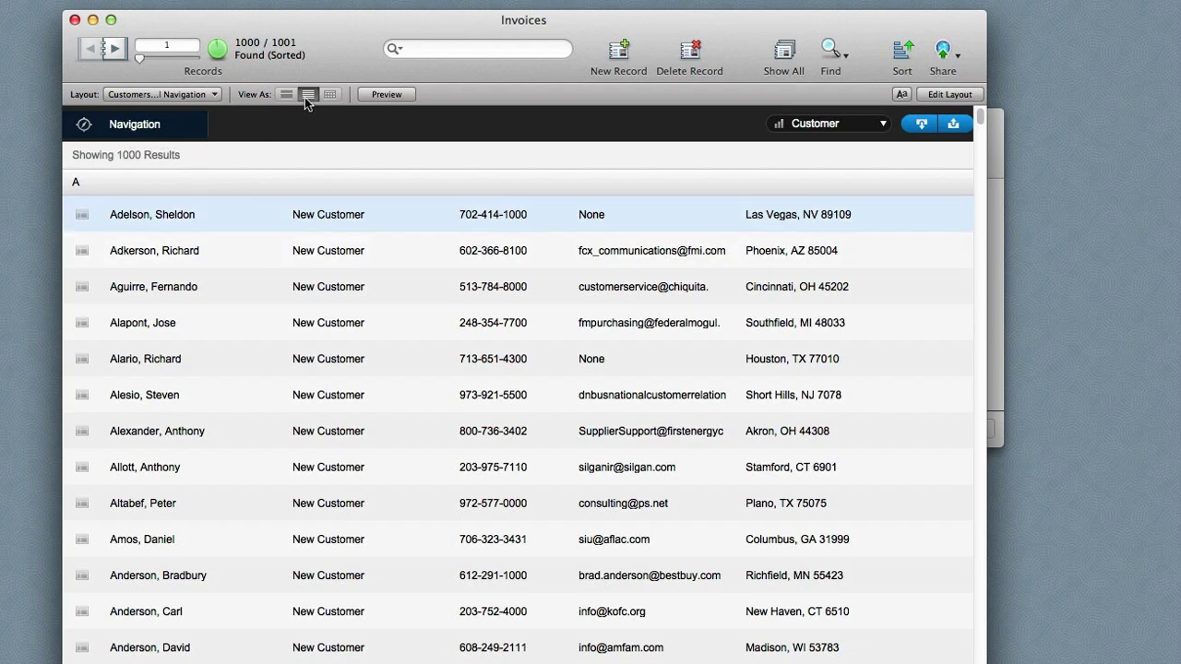
left_click(141, 125)
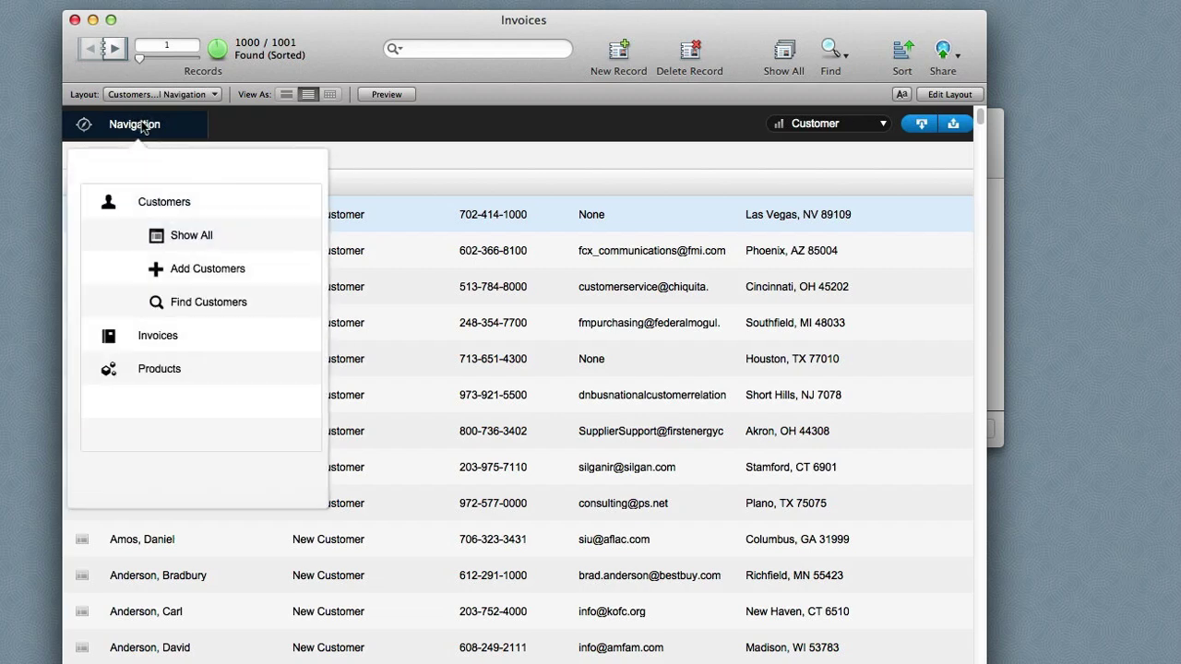
left_click(151, 201)
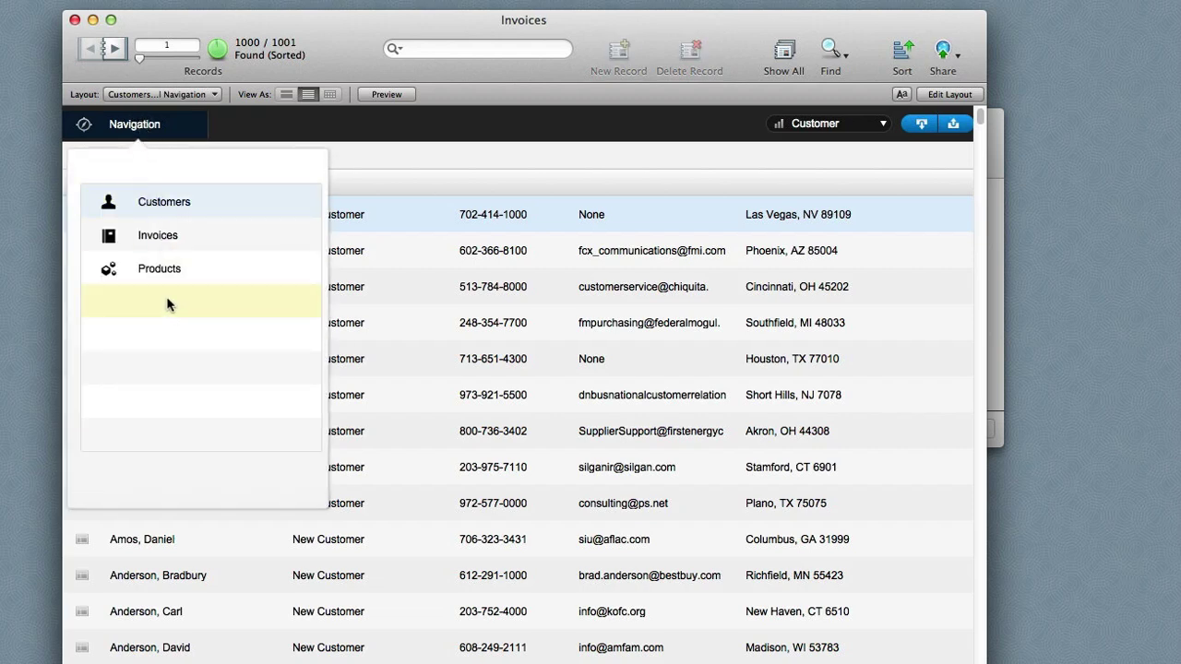